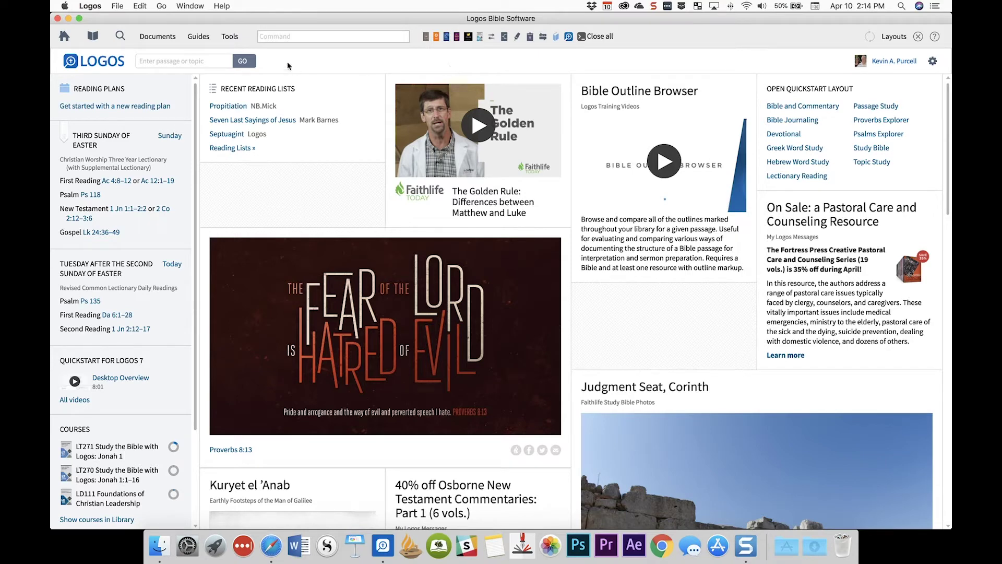
# Step: Show the Guides panel listing guide types and existing Exegetical Guides
pyautogui.click(197, 36)
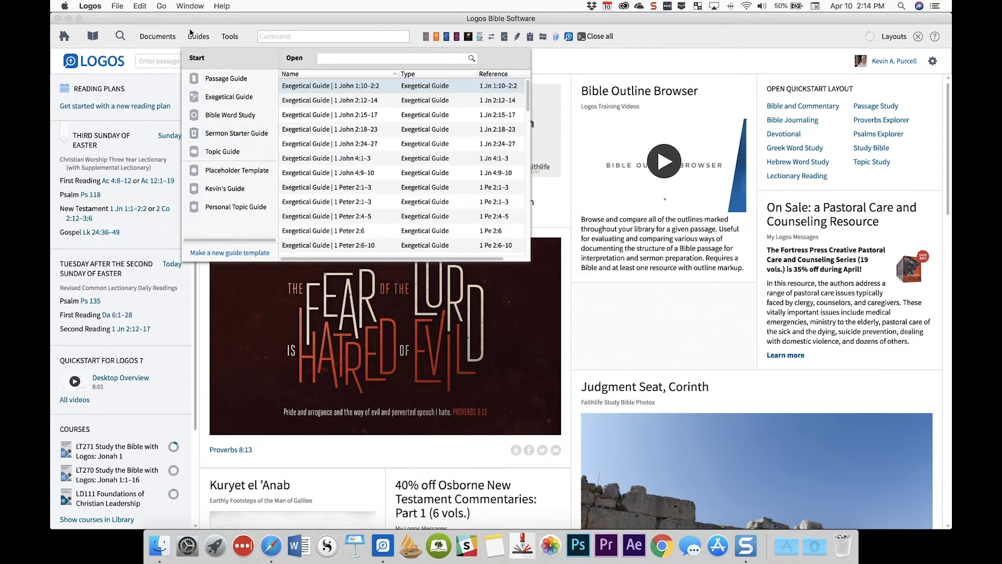
# Step: Close Guides and start a new Concordance of the NASB 1995 Update from Tools
pyautogui.click(190, 32)
pyautogui.click(225, 40)
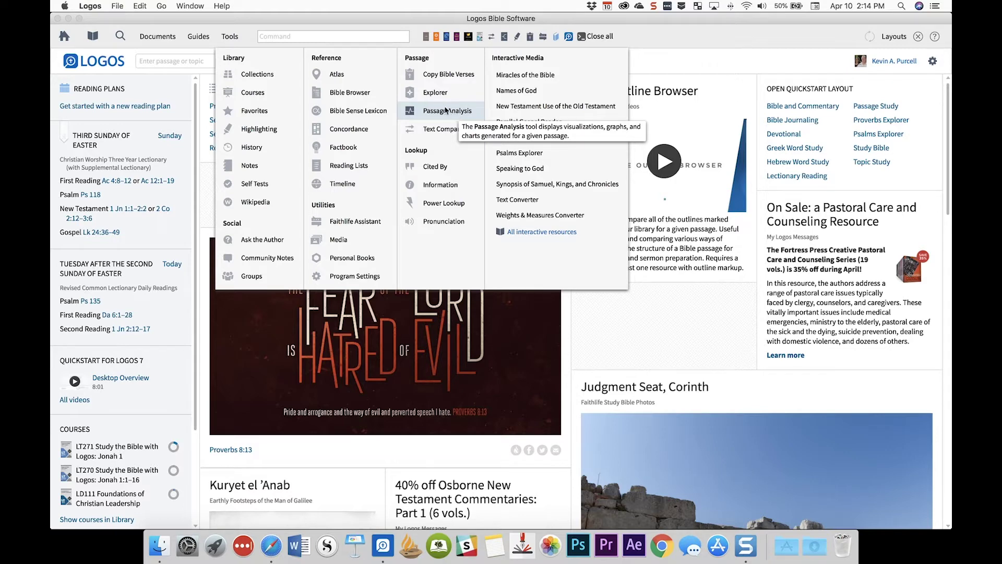
pyautogui.click(233, 28)
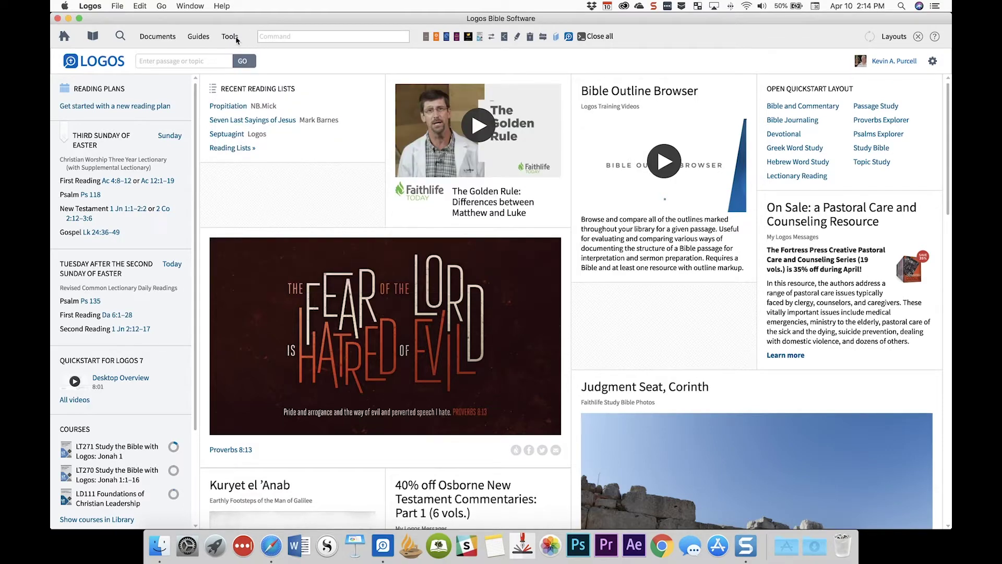
pyautogui.click(221, 38)
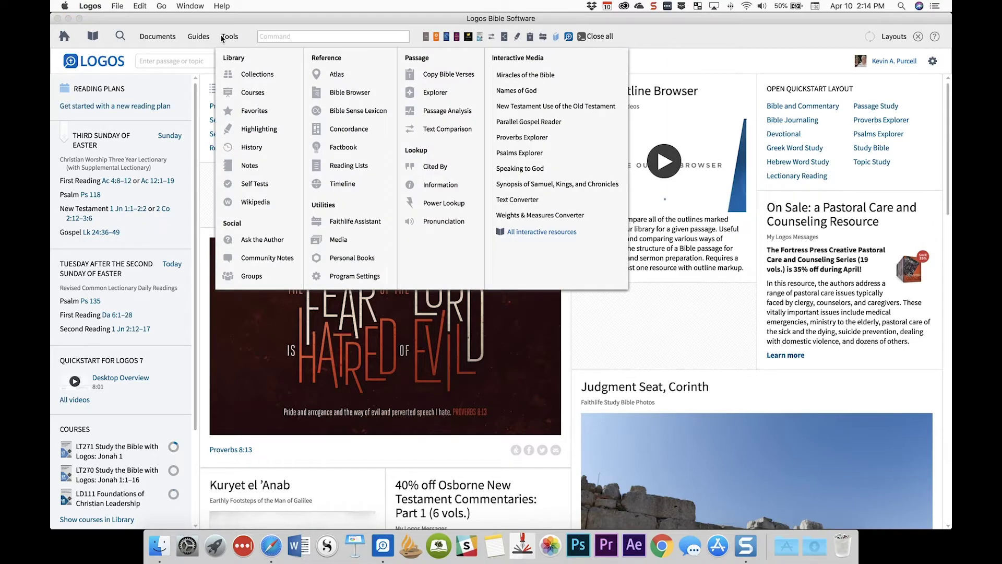
pyautogui.click(345, 129)
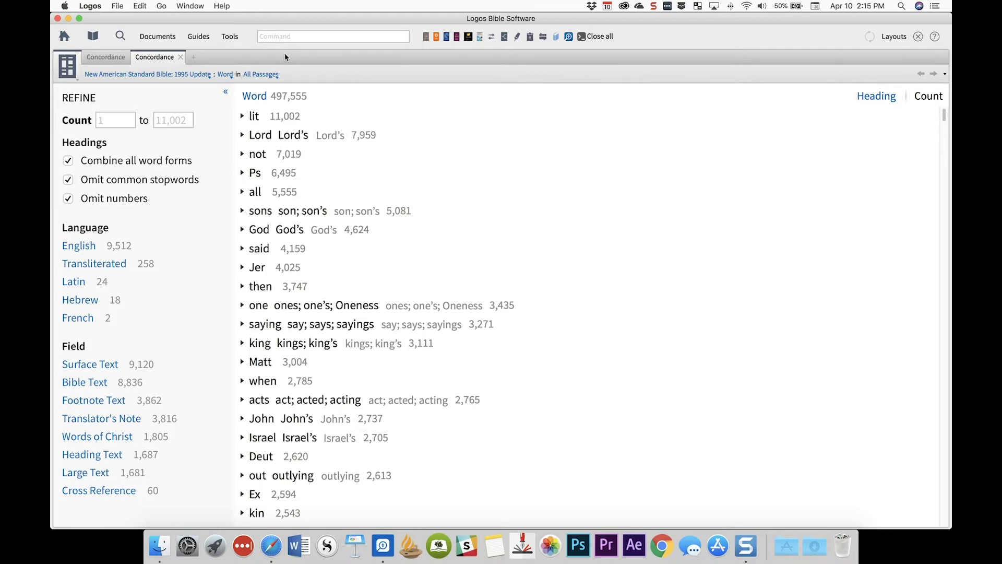
# Step: Close the duplicate Concordance tab and bring up the Library's resource list
pyautogui.click(125, 60)
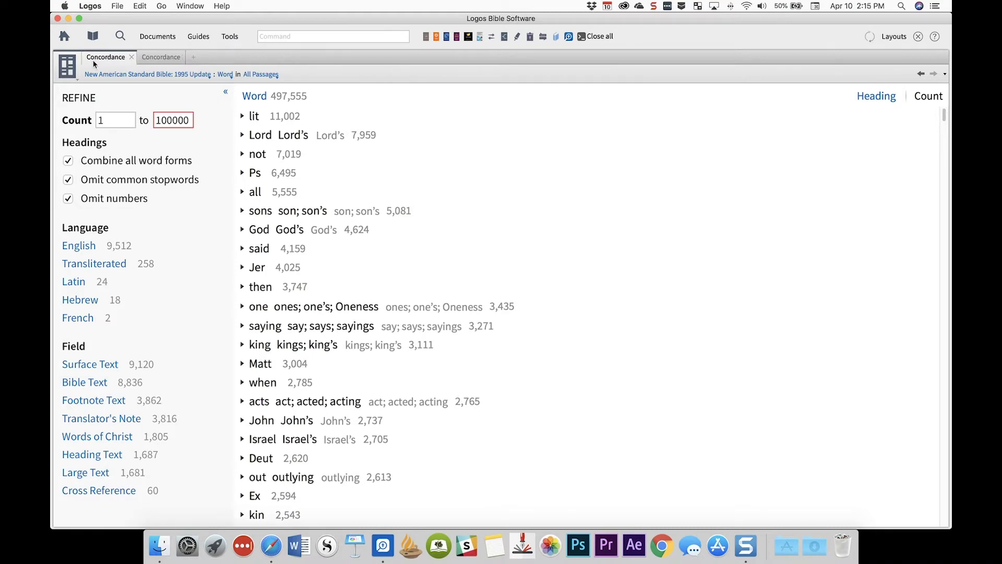
pyautogui.click(132, 58)
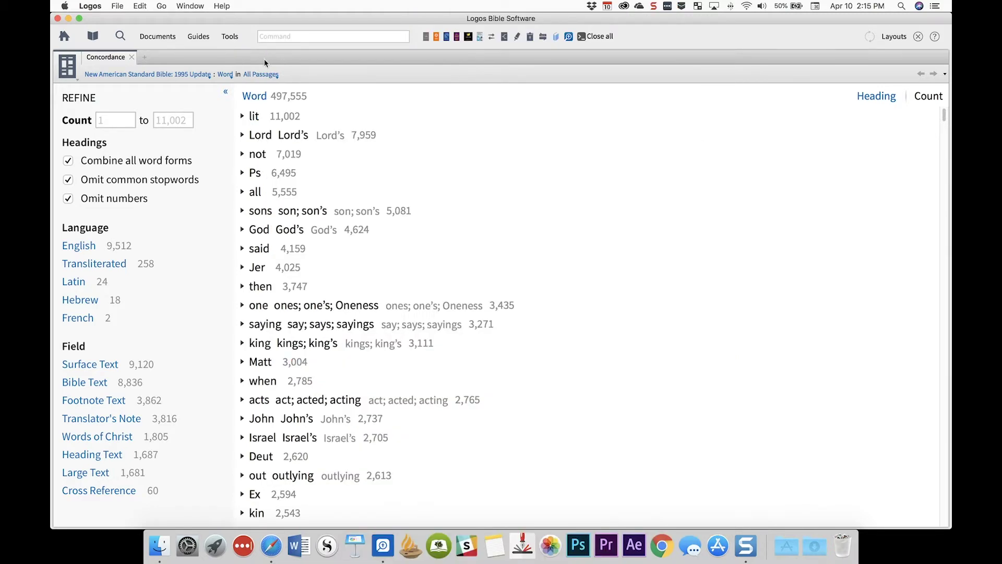
pyautogui.click(88, 35)
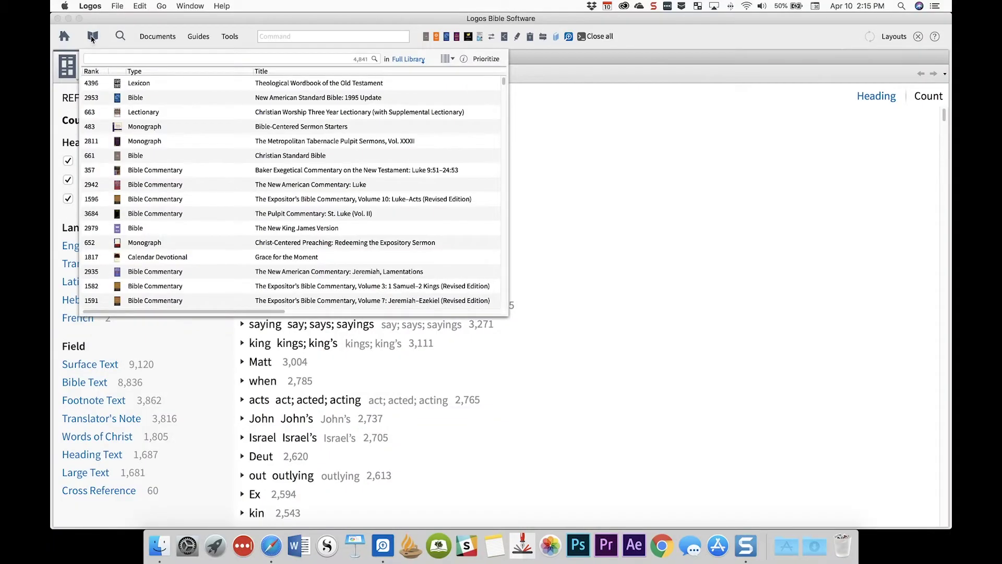
# Step: Close the Library, browse the Concordance resource list without changes, and show the study tools
pyautogui.press('Escape')
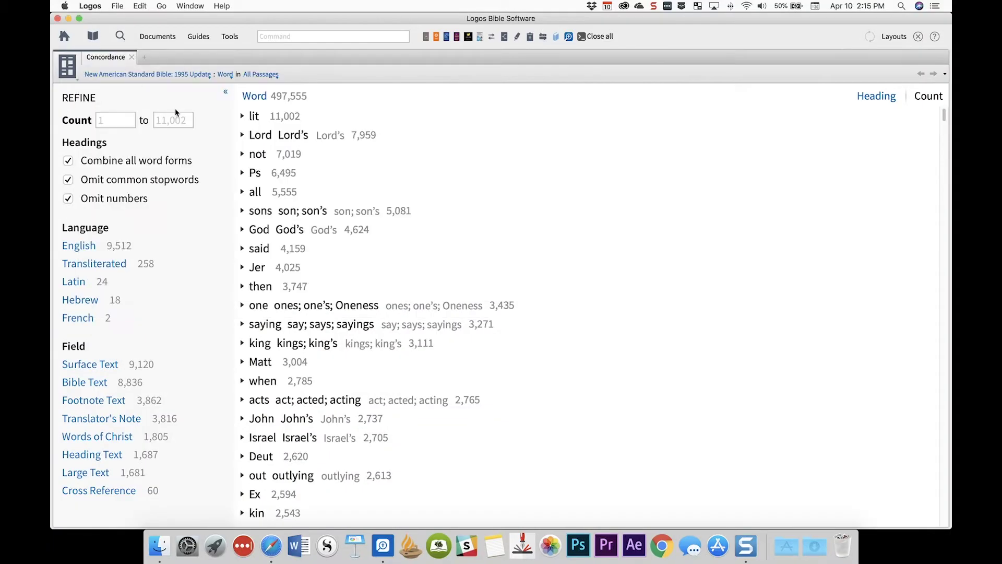
pyautogui.click(155, 77)
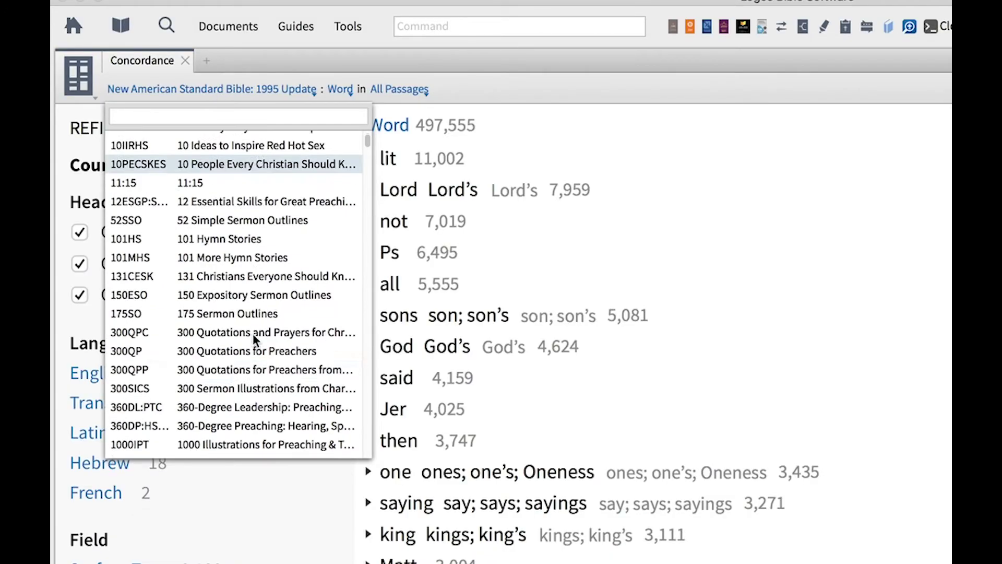
pyautogui.scroll(-20, 255, 338)
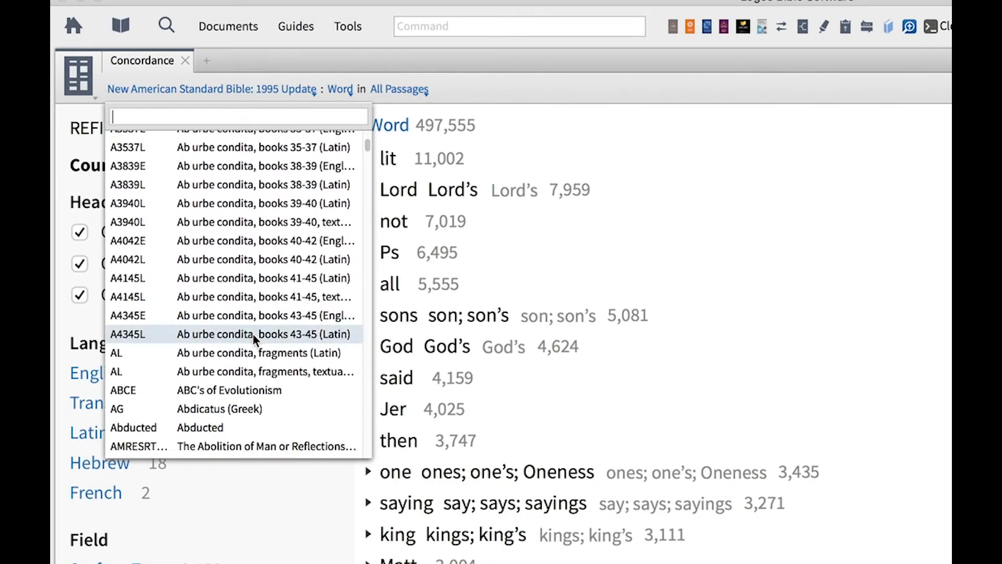
pyautogui.scroll(-4, 255, 340)
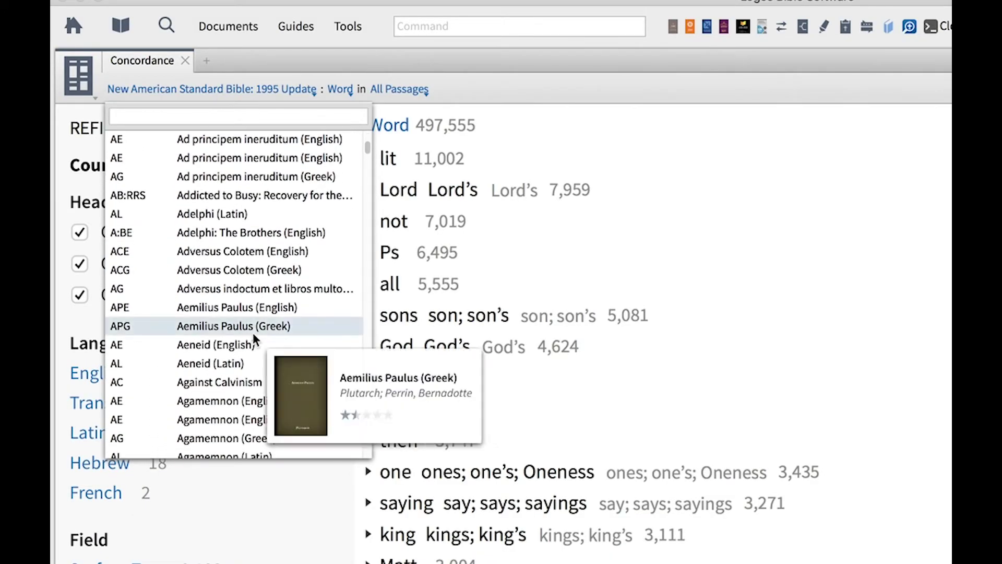
pyautogui.moveTo(253, 336)
pyautogui.scroll(-10, 255, 327)
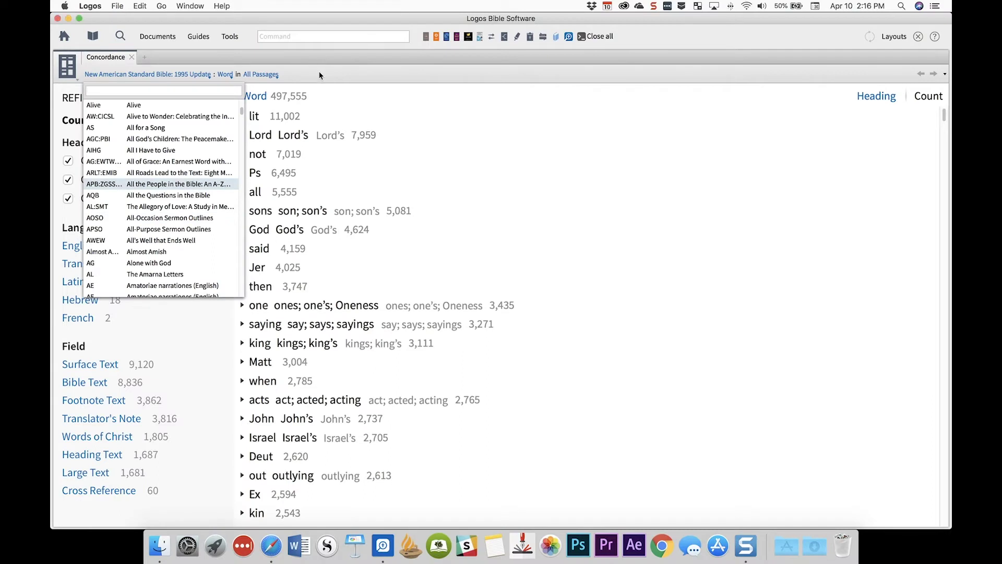
pyautogui.click(503, 128)
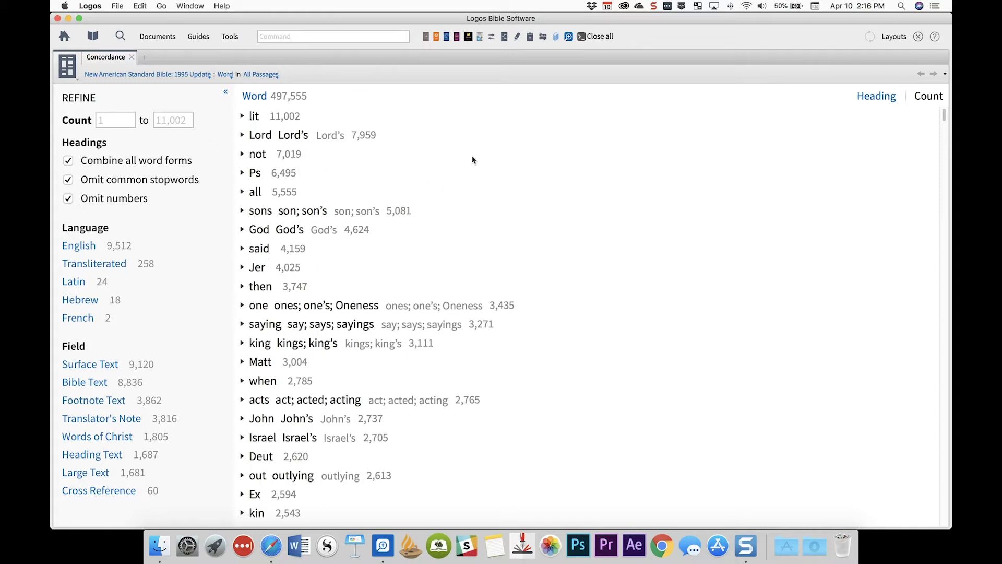
pyautogui.click(231, 38)
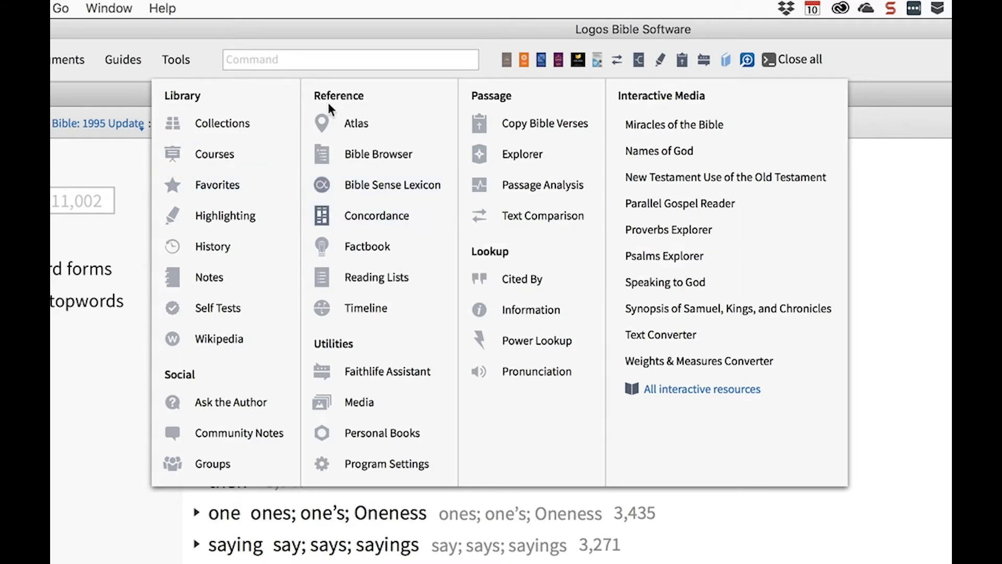
# Step: Enlarge the Concordance text by one size step and bring up its Bible resource picker
pyautogui.click(363, 218)
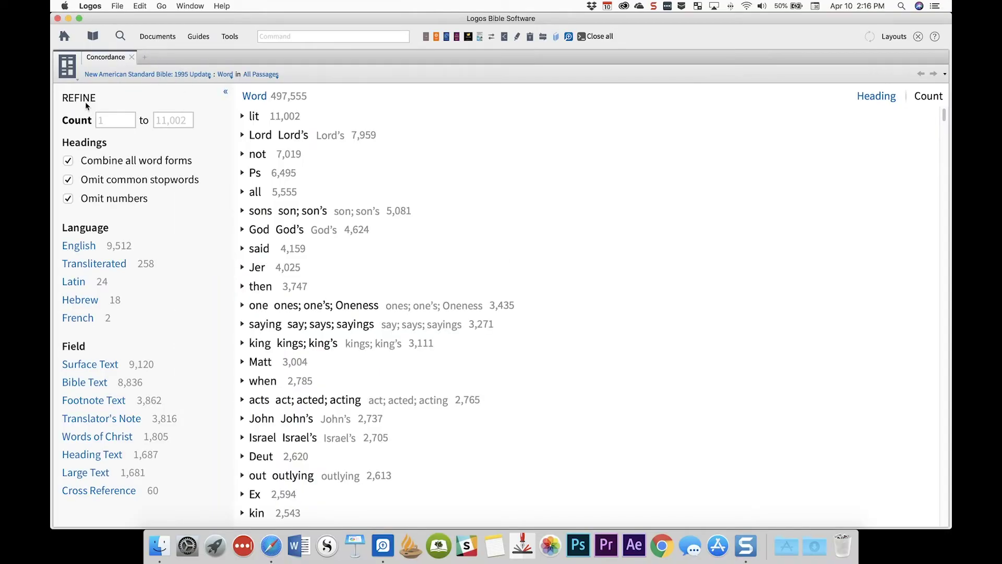
pyautogui.click(72, 59)
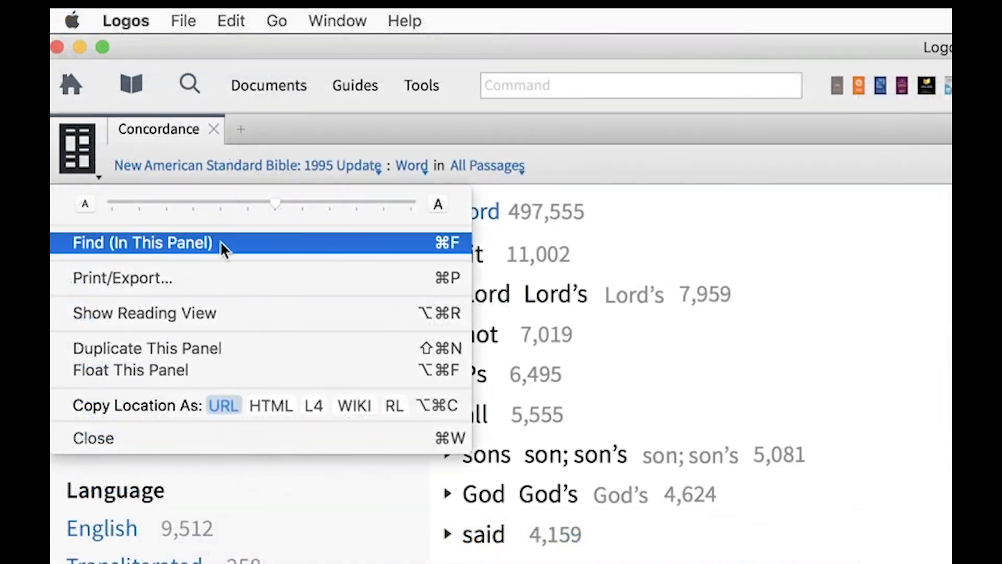
pyautogui.moveTo(275, 203); pyautogui.dragTo(305, 204)
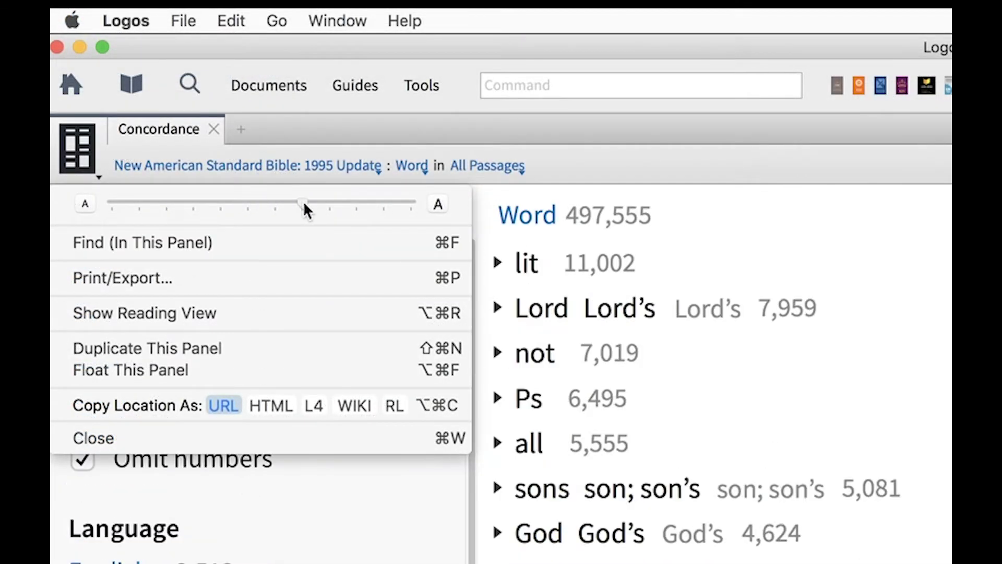
pyautogui.click(90, 142)
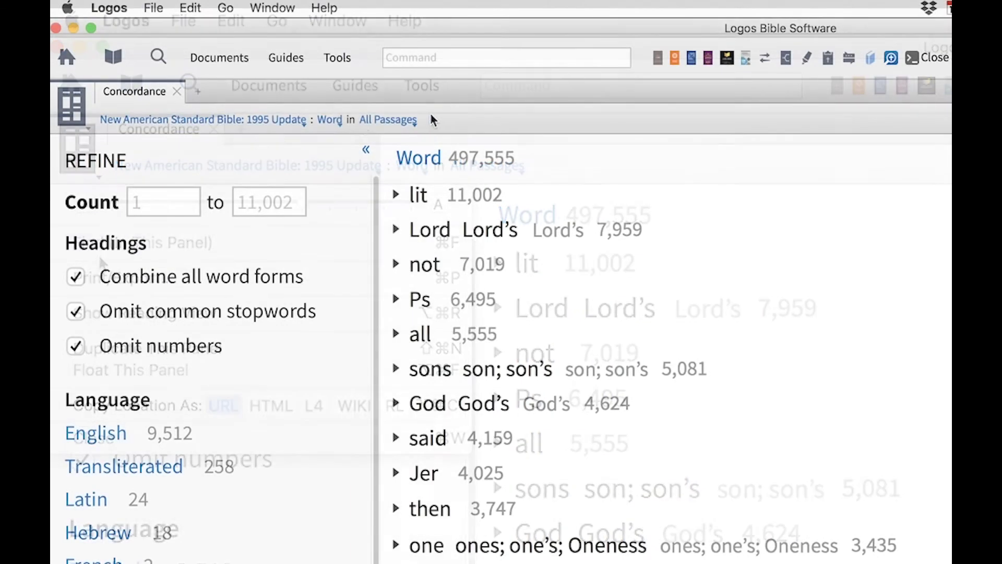
pyautogui.click(142, 119)
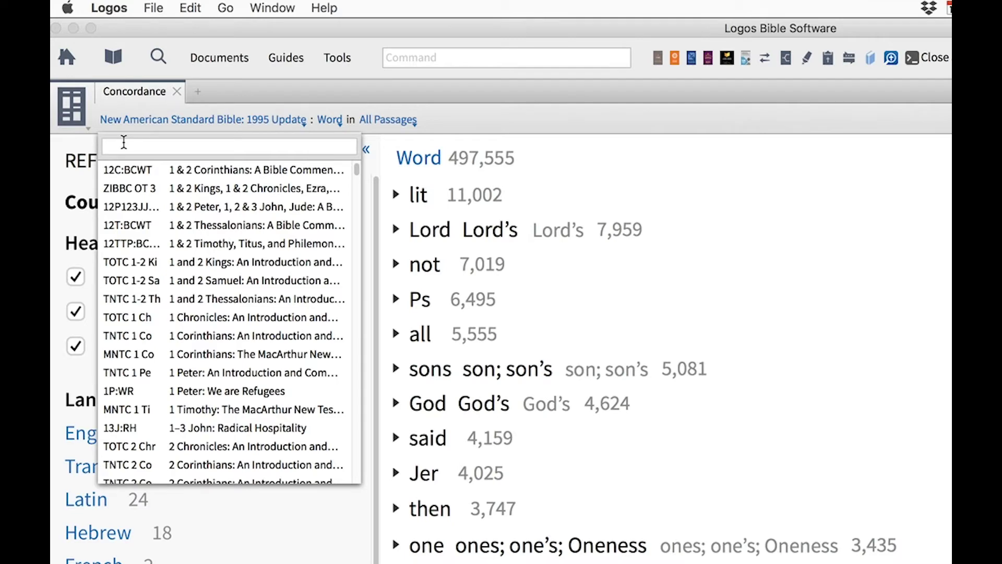
# Step: Search 'NASB', keep NASB95 as the source, and switch the concordance to Biblical Entities
pyautogui.write('NASB')
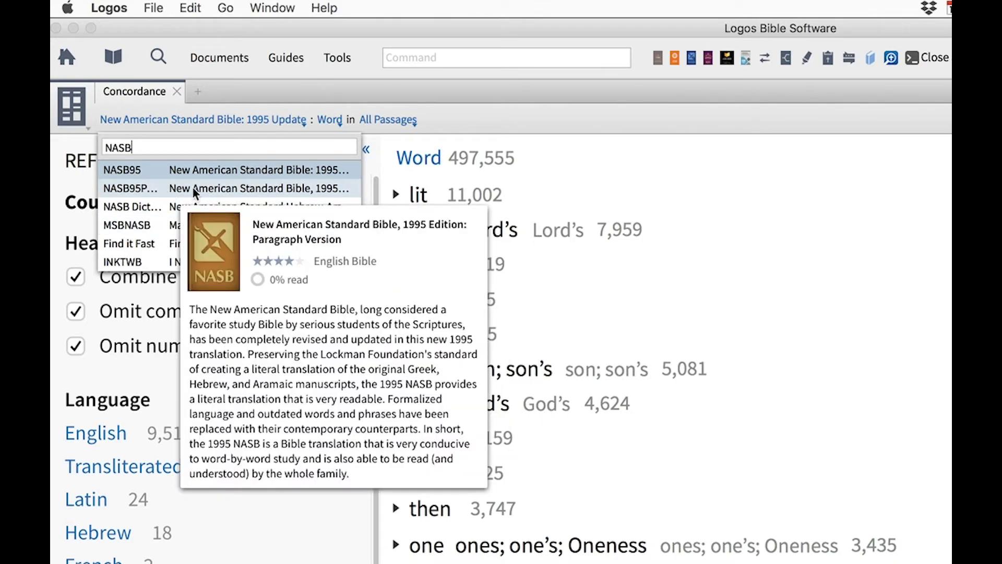
pyautogui.moveTo(281, 175)
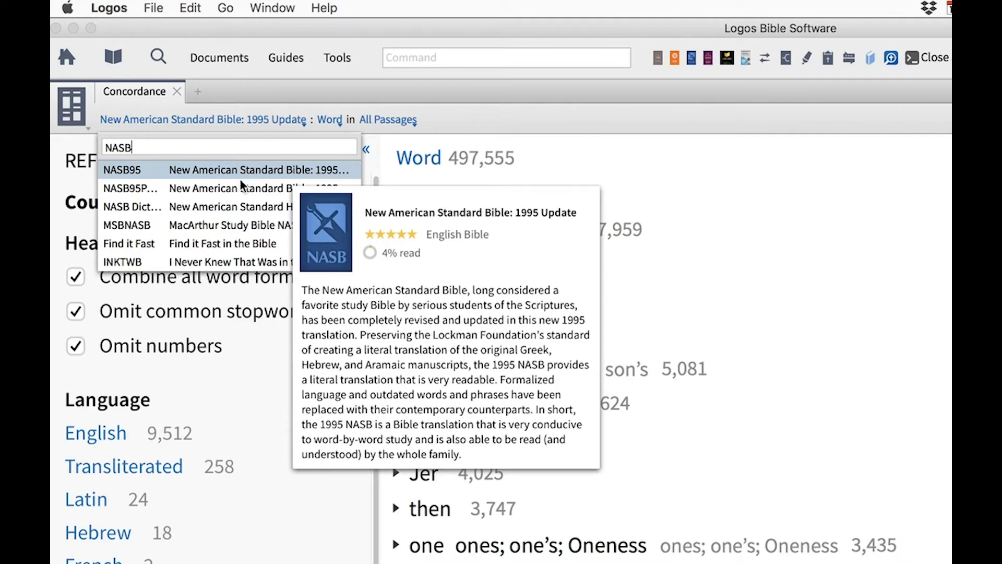
pyautogui.moveTo(230, 190)
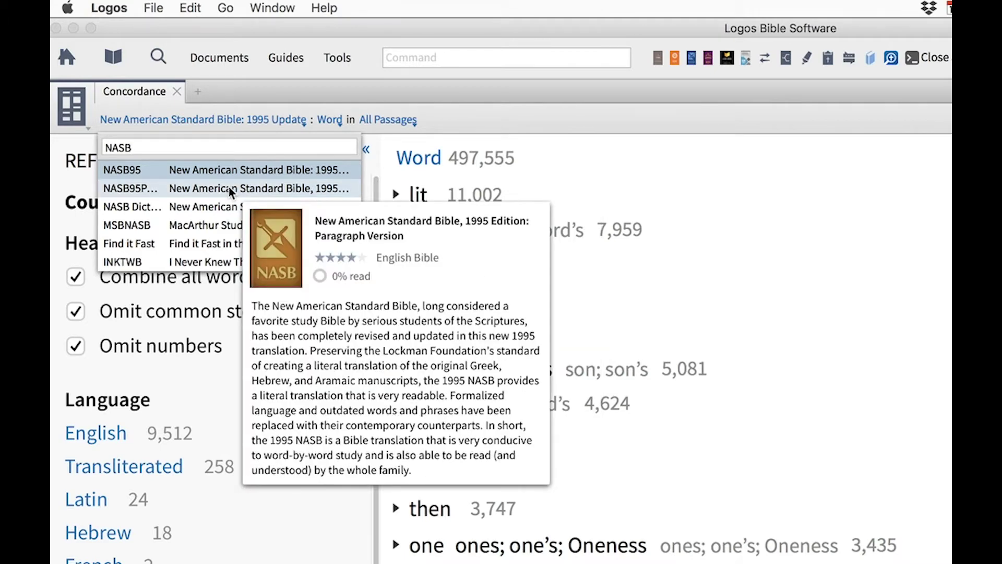
pyautogui.moveTo(198, 171)
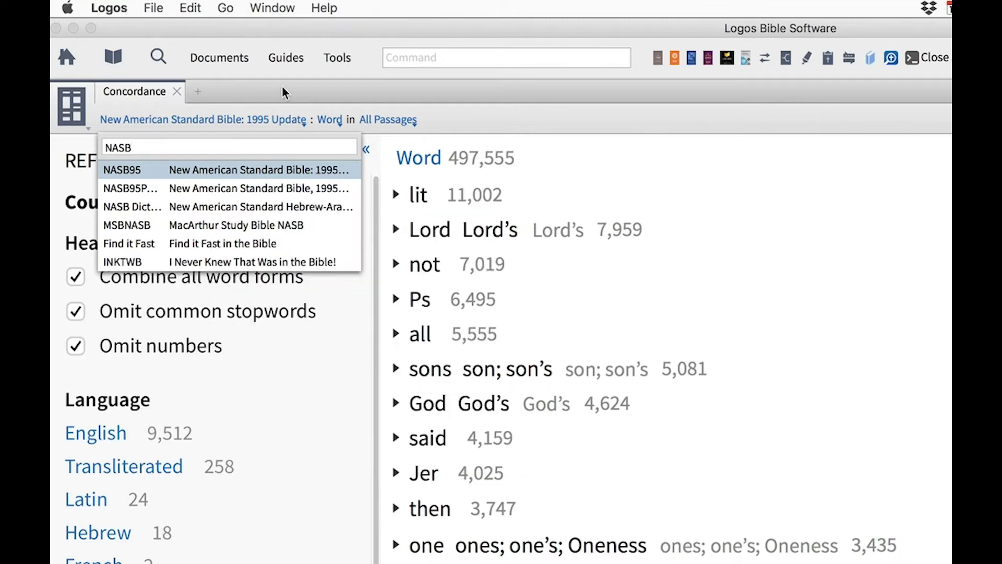
pyautogui.click(259, 129)
pyautogui.click(330, 120)
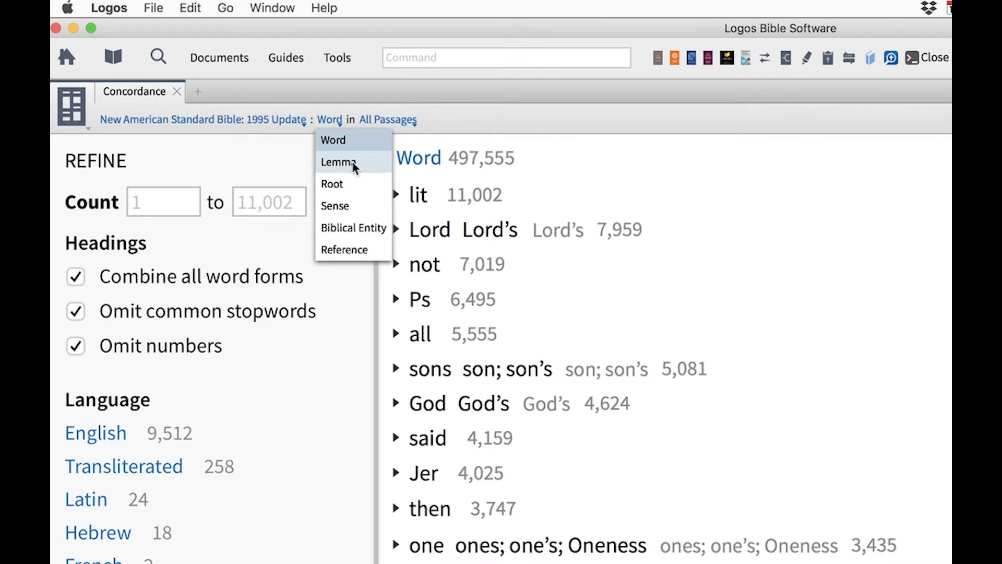
pyautogui.click(346, 226)
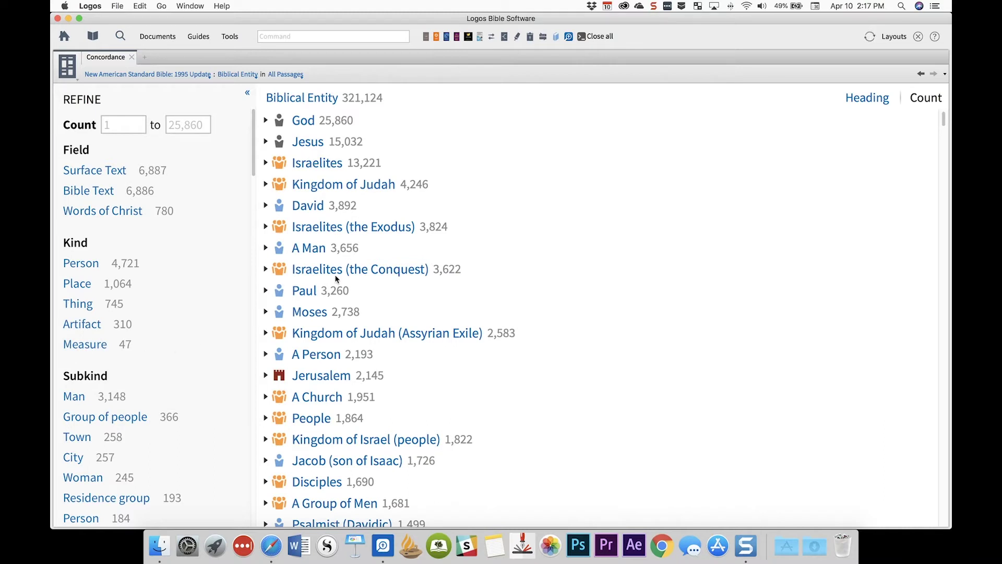
# Step: List the concordance by Reference and expand the Hebrew Strong's Number group
pyautogui.click(239, 74)
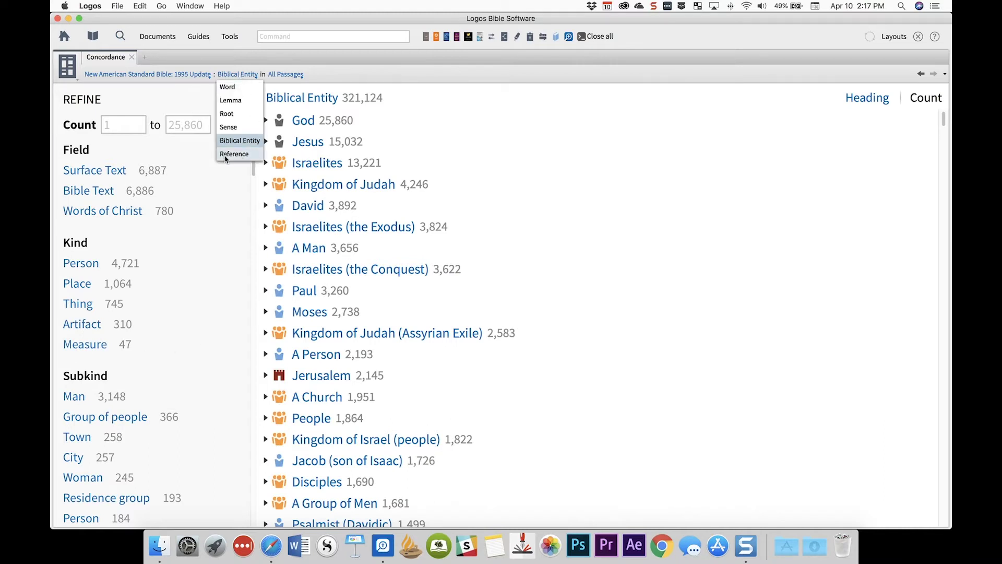
pyautogui.click(249, 153)
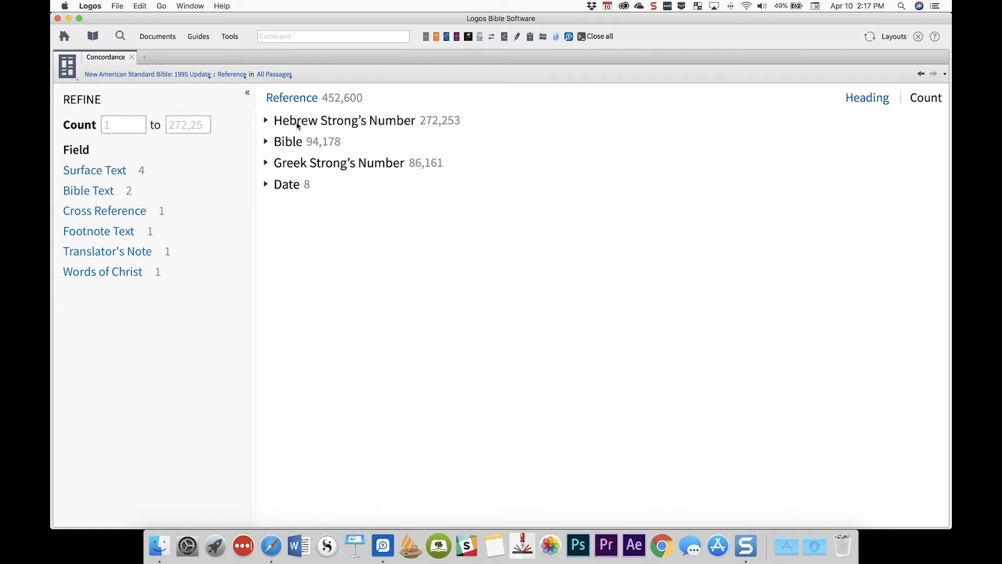
pyautogui.click(297, 123)
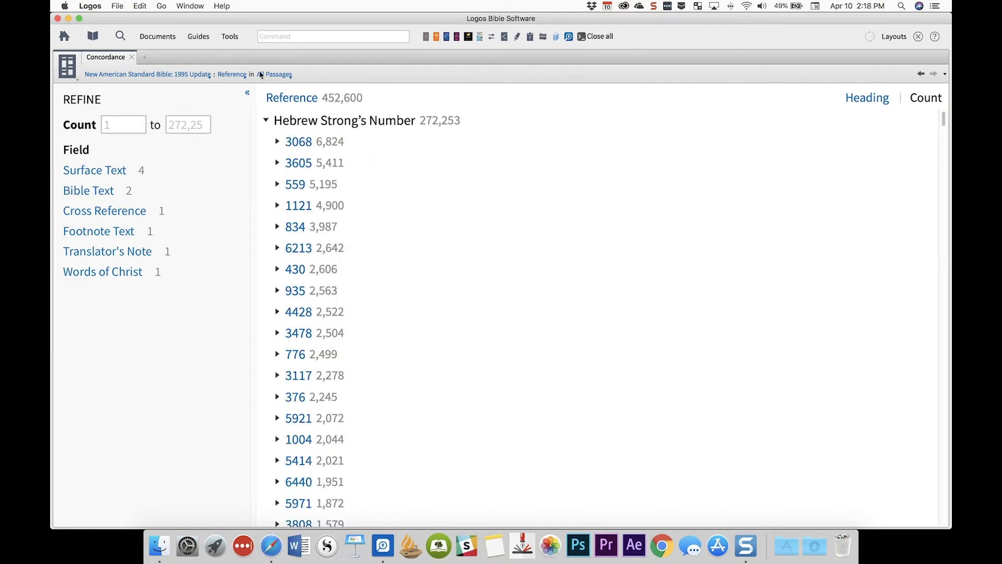
# Step: Switch the concordance back to Word and limit the passage range to Gospels (Mt–Jn)
pyautogui.click(232, 75)
pyautogui.click(227, 88)
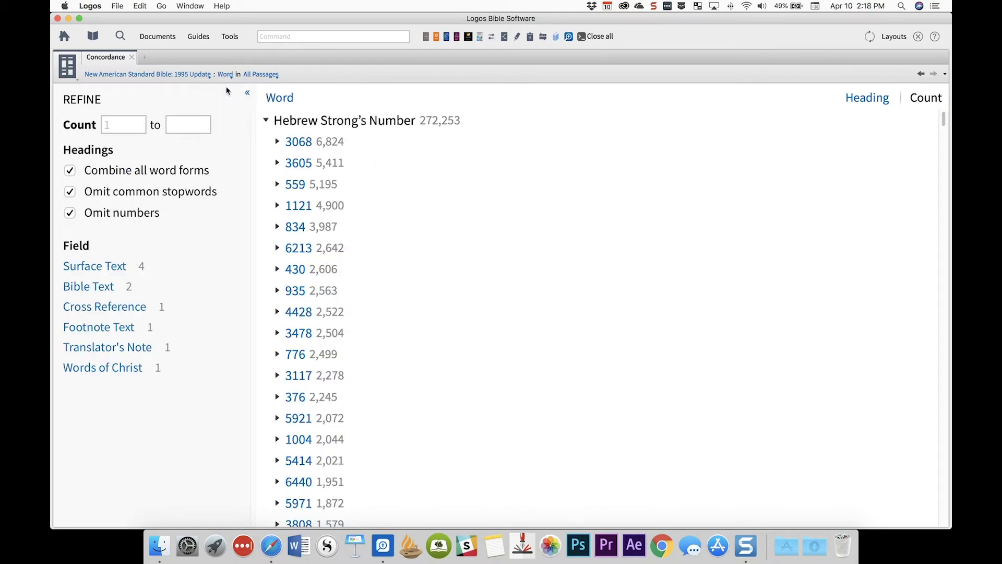
pyautogui.click(260, 74)
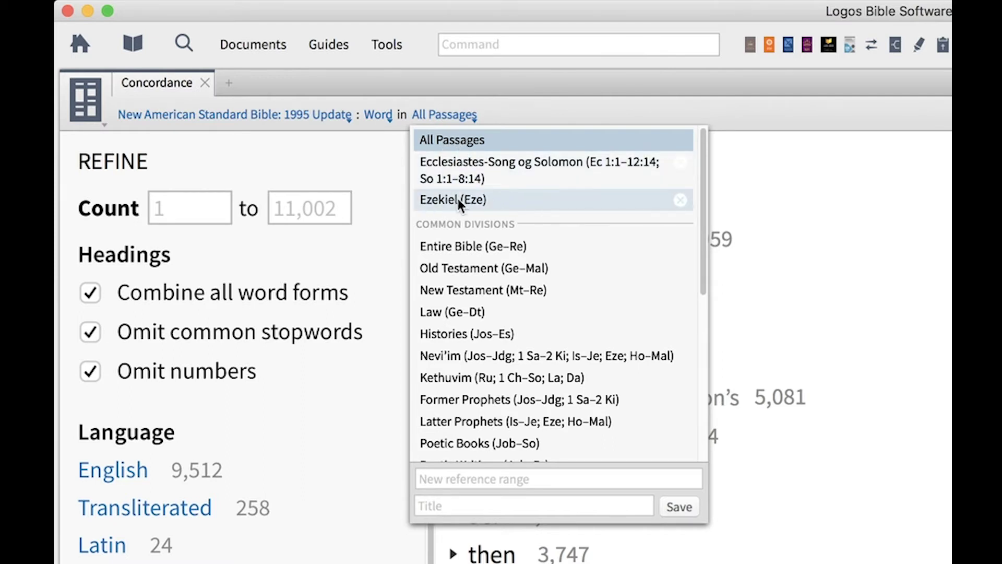
pyautogui.scroll(-5, 523, 309)
pyautogui.scroll(-1, 524, 309)
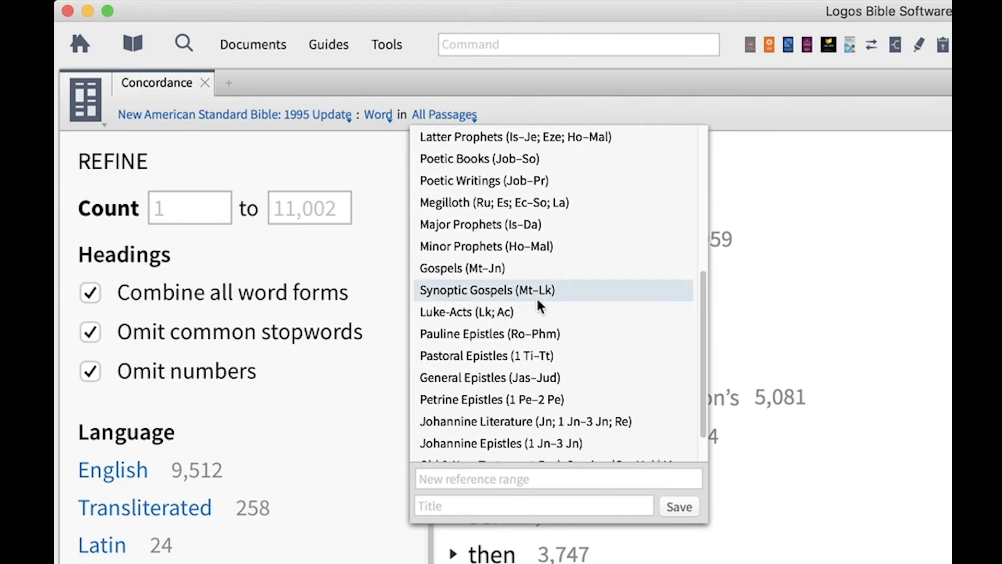
pyautogui.click(470, 274)
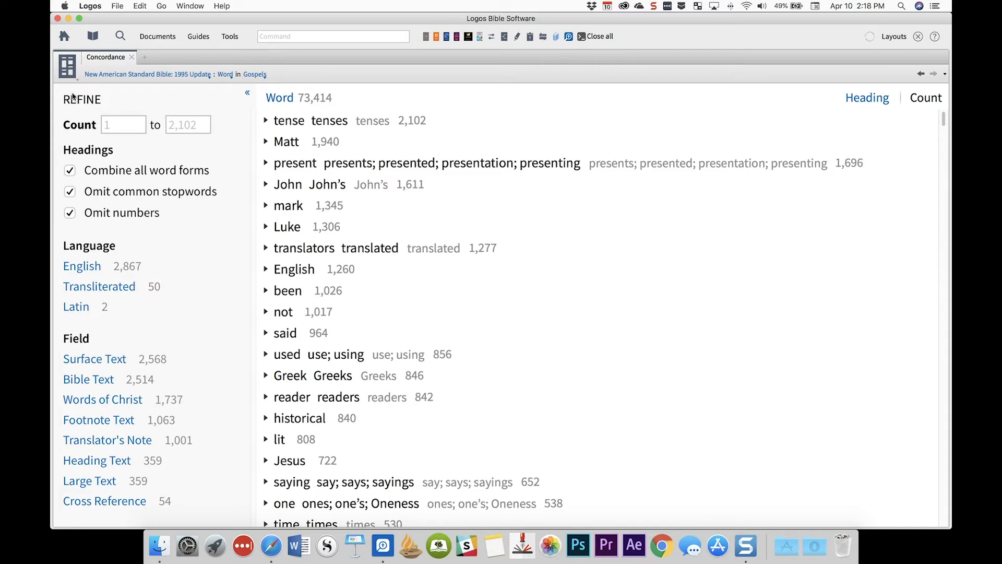
pyautogui.click(248, 95)
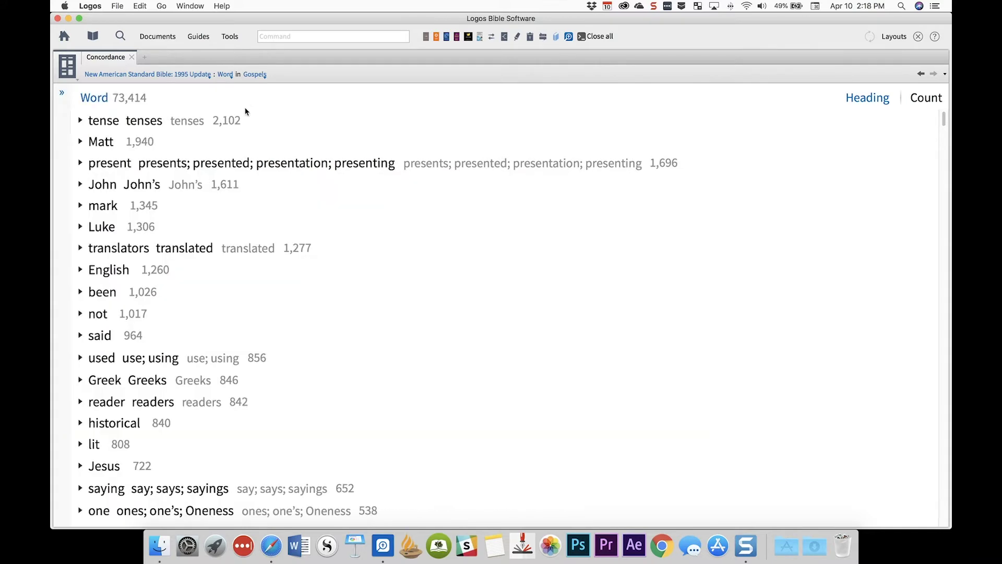
pyautogui.click(62, 94)
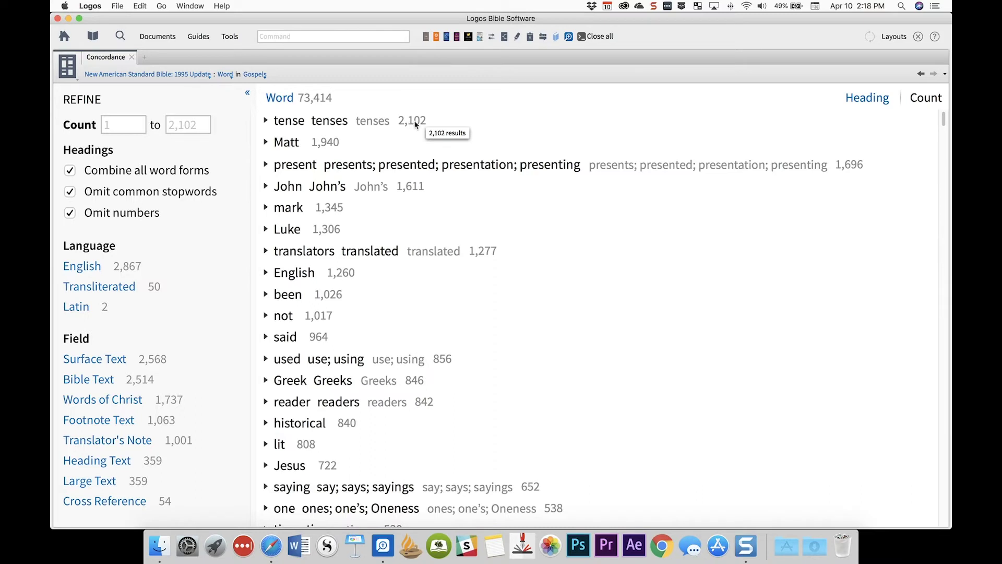
pyautogui.click(117, 125)
pyautogui.write('10')
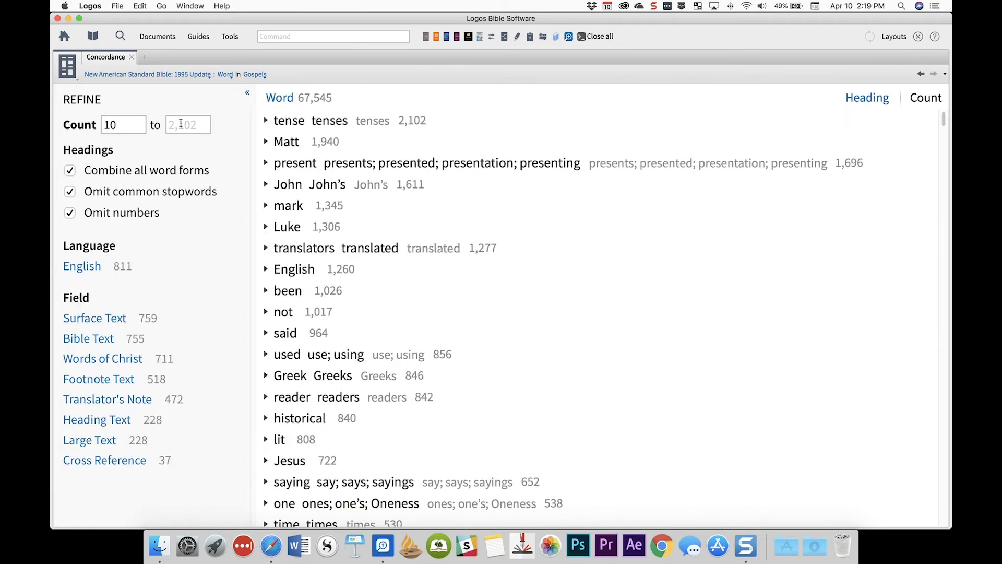
pyautogui.moveTo(128, 125); pyautogui.dragTo(91, 126)
pyautogui.write('1')
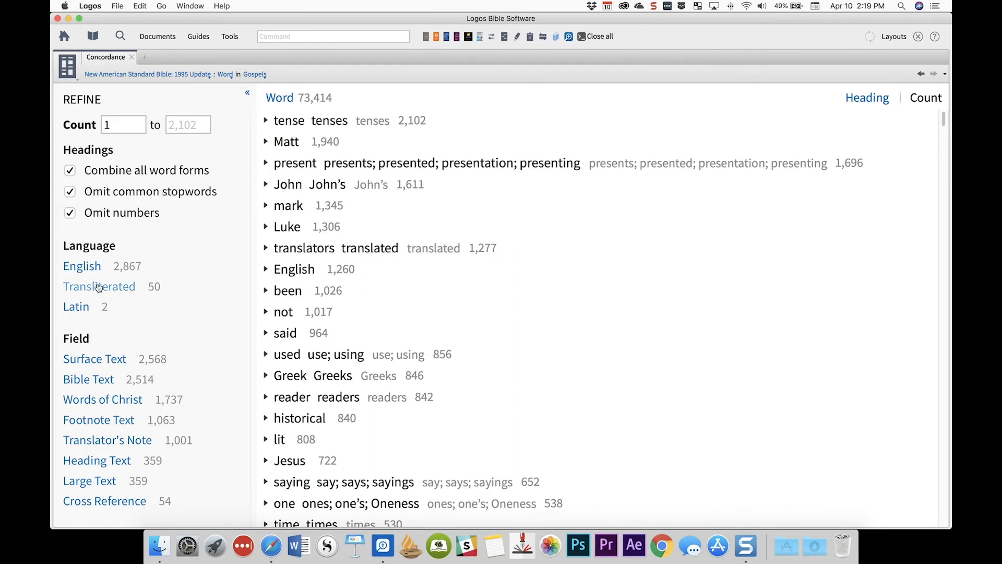
pyautogui.click(70, 192)
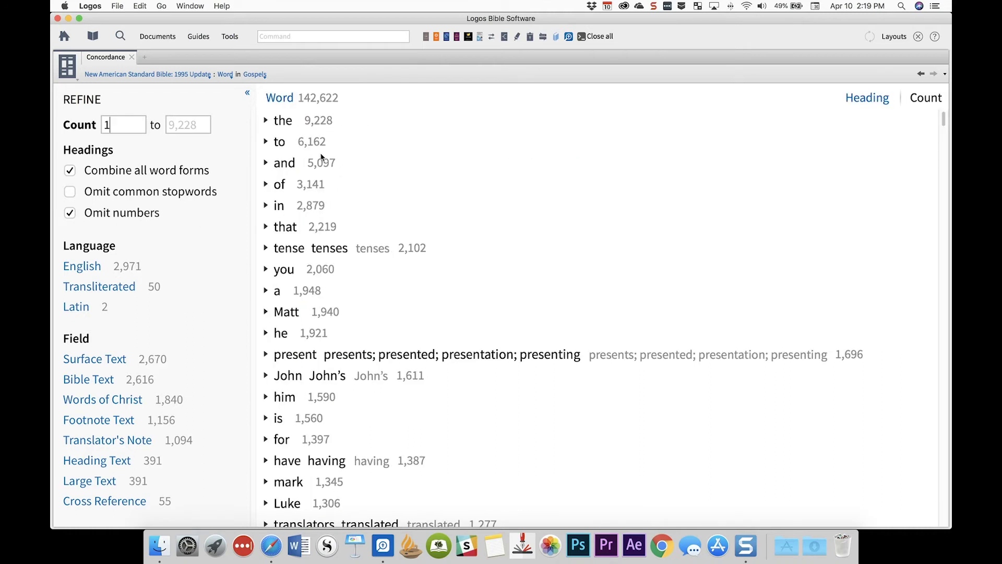
pyautogui.scroll(-2, 282, 136)
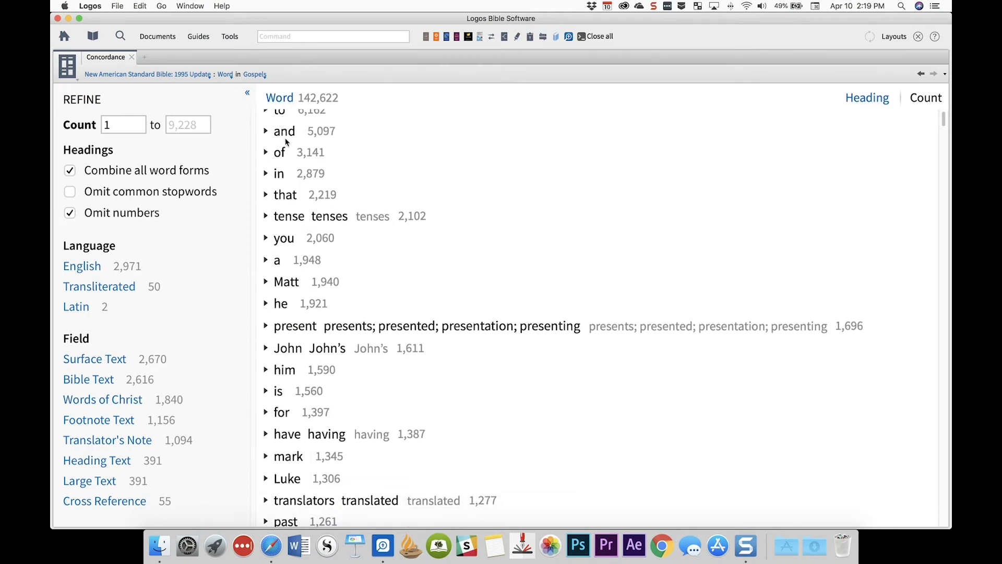
pyautogui.click(70, 191)
# Step: Refine to English words in the Bible Text field, then expand the 'come' group
pyautogui.click(78, 271)
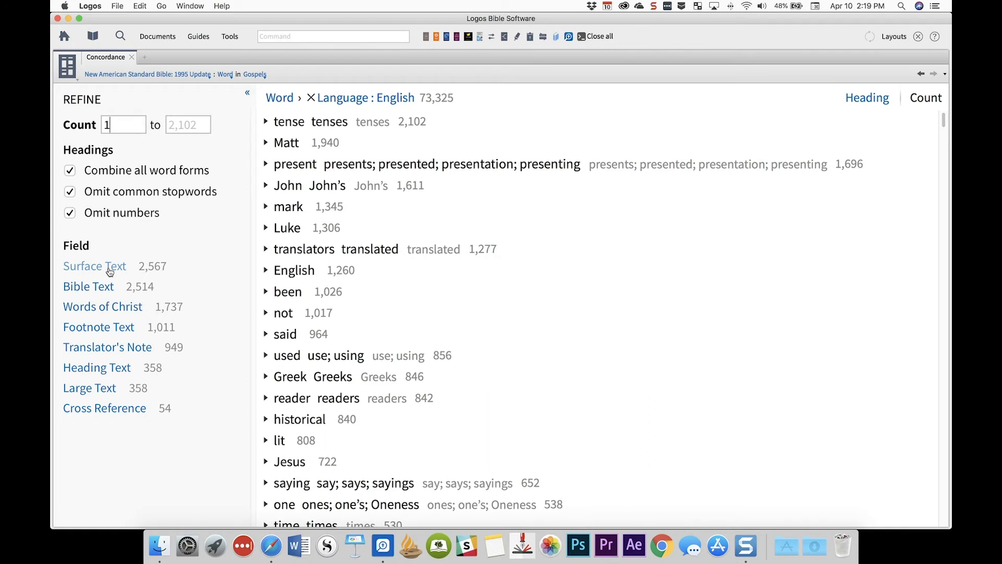
pyautogui.click(86, 288)
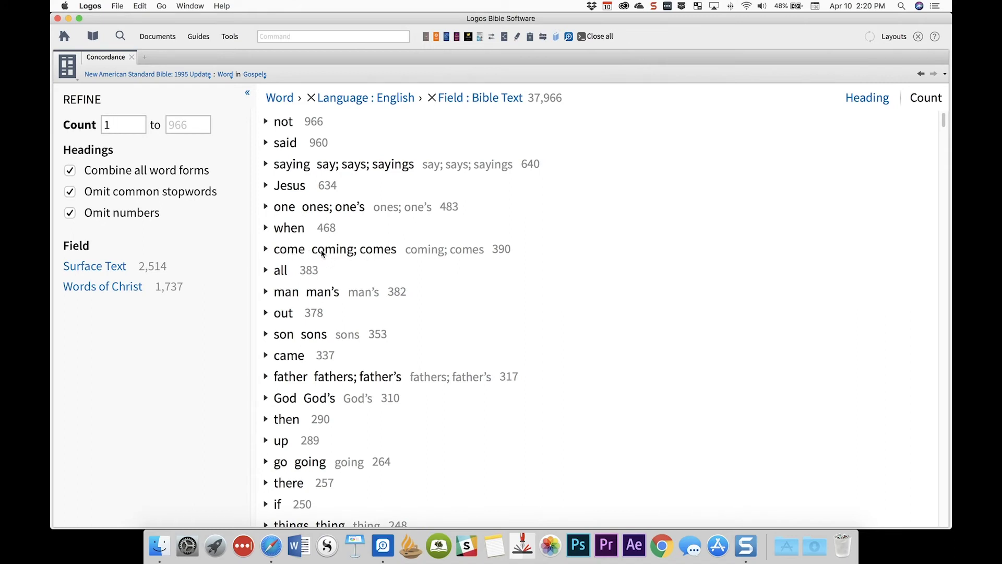
pyautogui.click(266, 249)
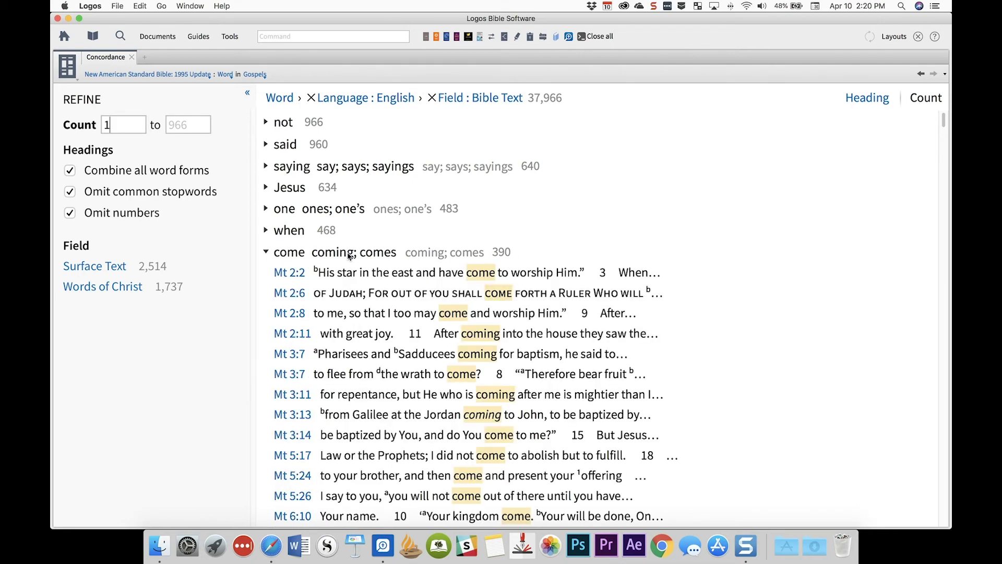
# Step: Limit the Gospels concordance to the Words of Christ field, now 17,512 words
pyautogui.scroll(-5, 482, 266)
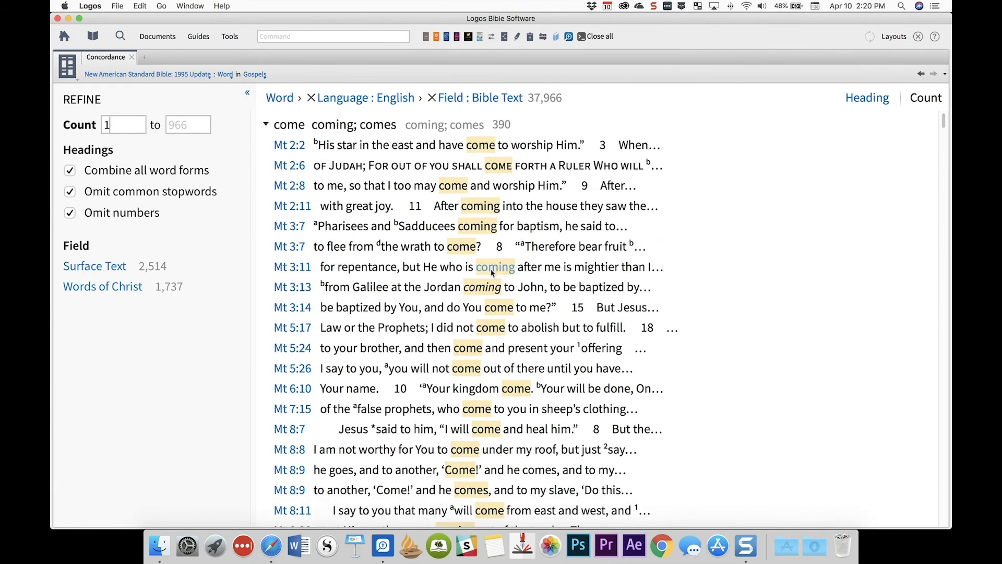
pyautogui.moveTo(483, 267)
pyautogui.moveTo(293, 231)
pyautogui.click(96, 289)
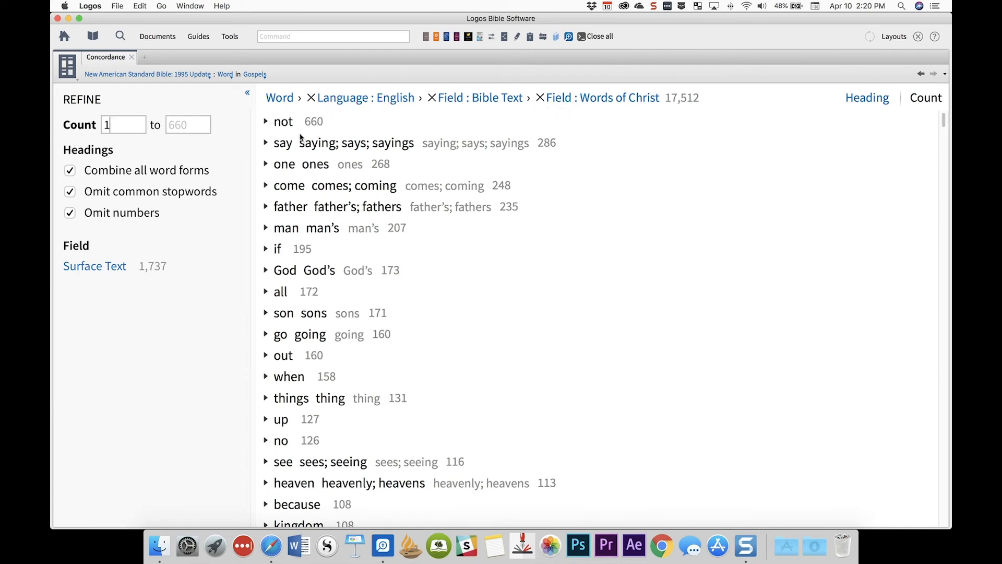
# Step: Expand the 'come' group to list its Matthew verse hits in the Words of Christ
pyautogui.click(267, 187)
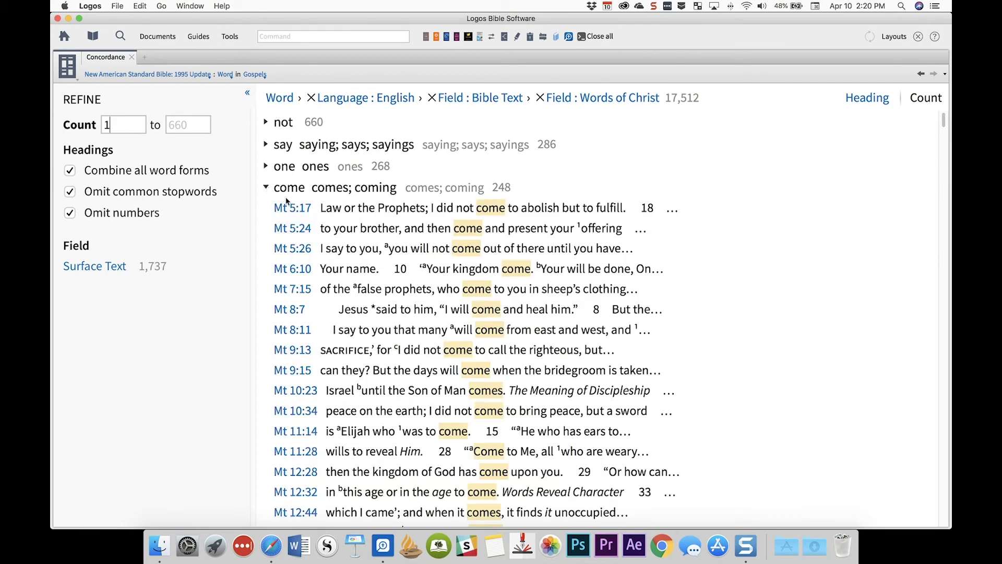
pyautogui.scroll(-3, 360, 245)
pyautogui.scroll(3, 334, 198)
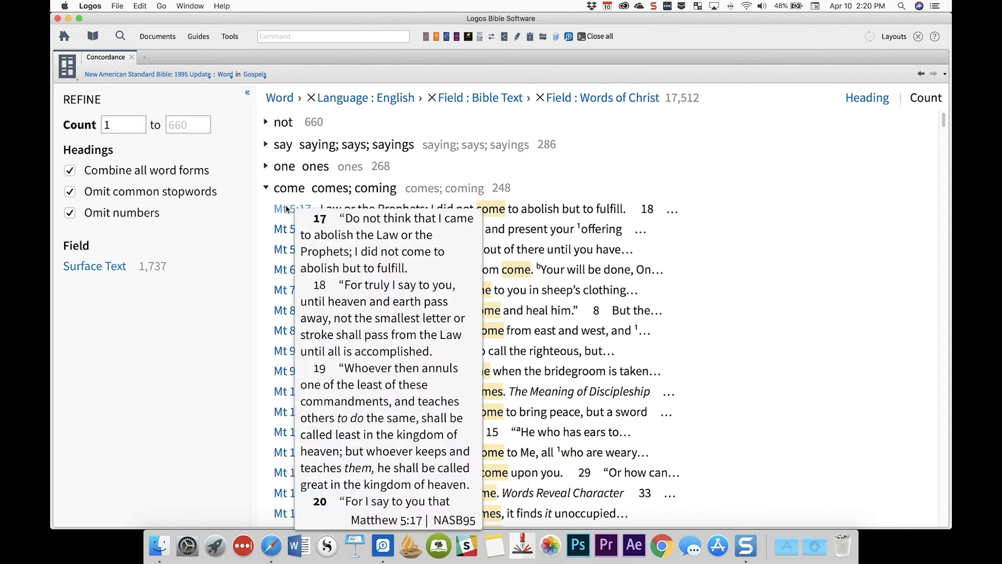
# Step: Copy the Mt 5:17 reference from the verse list
pyautogui.moveTo(296, 208)
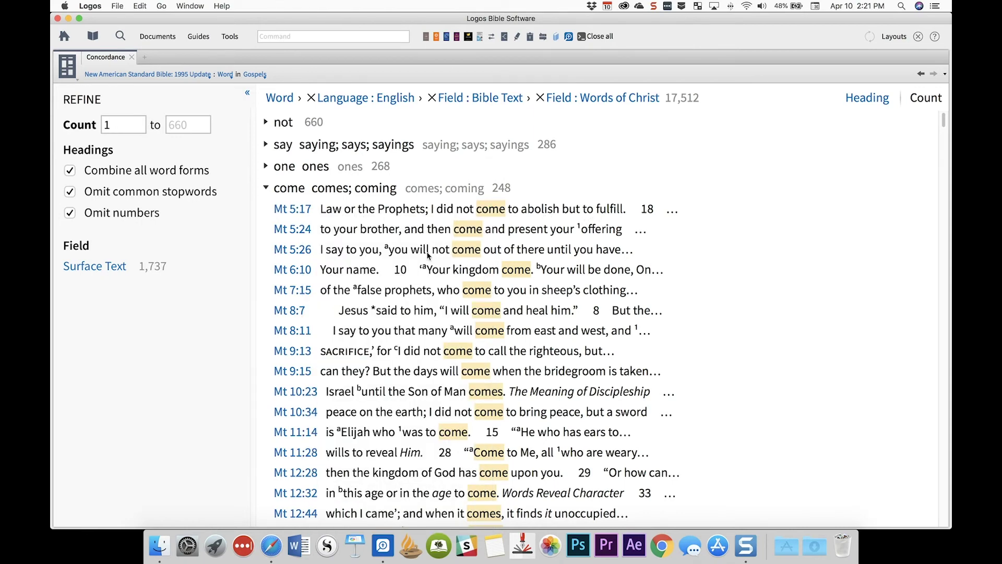
pyautogui.rightClick(291, 208)
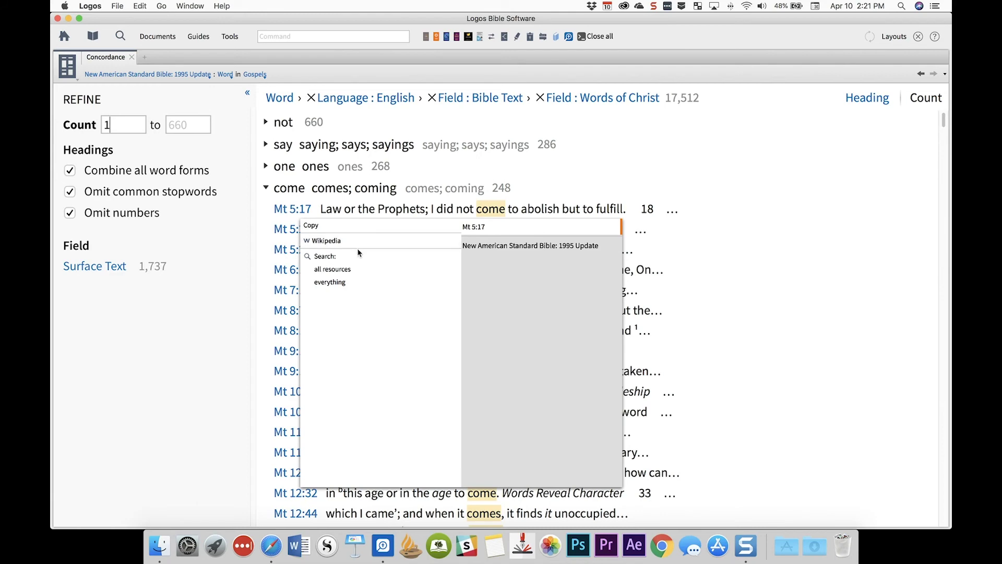
pyautogui.click(312, 225)
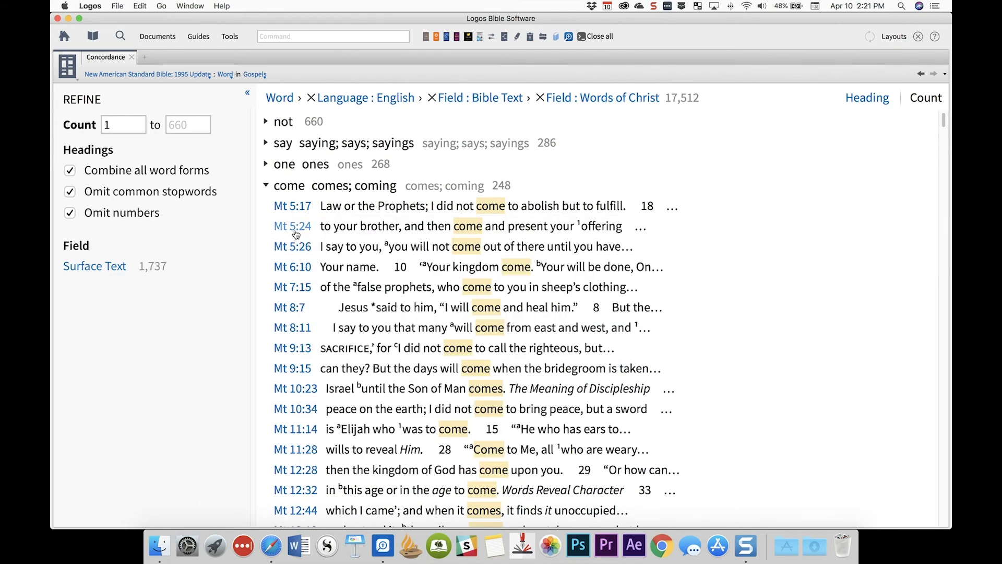
# Step: Scroll further down the 'come' verses and preview Matthew 16:27's NASB95 text
pyautogui.moveTo(297, 309)
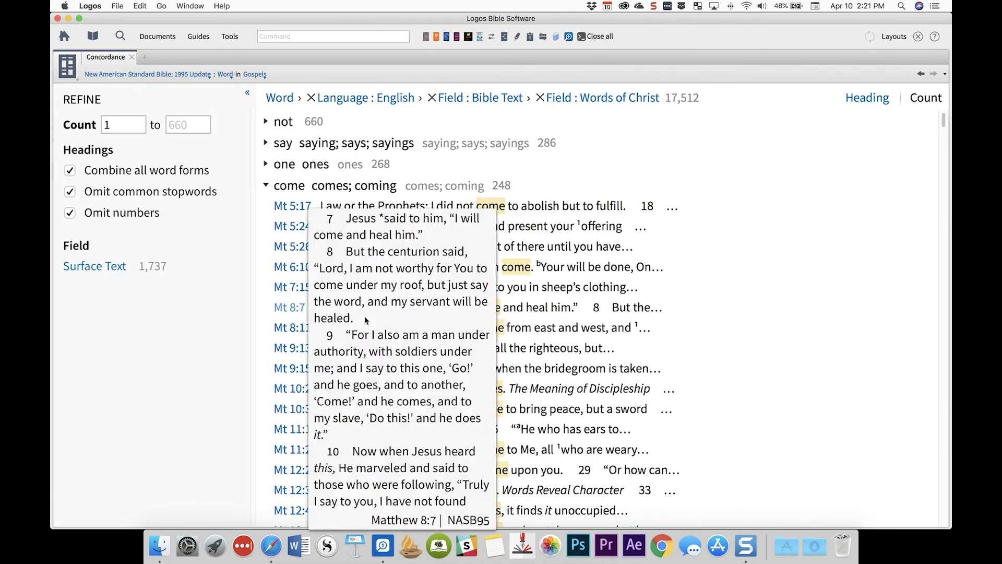
pyautogui.scroll(-10, 366, 319)
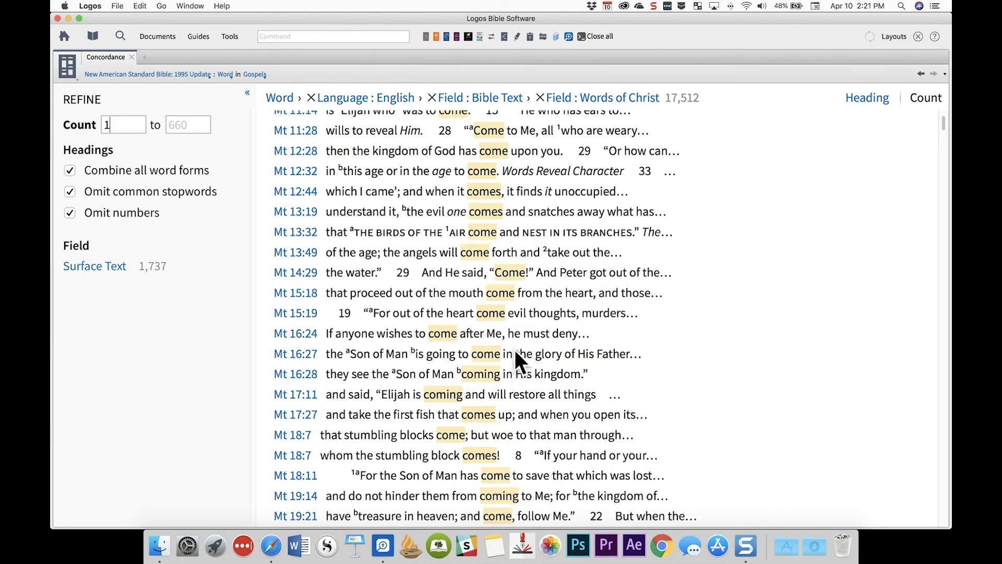
pyautogui.moveTo(491, 353)
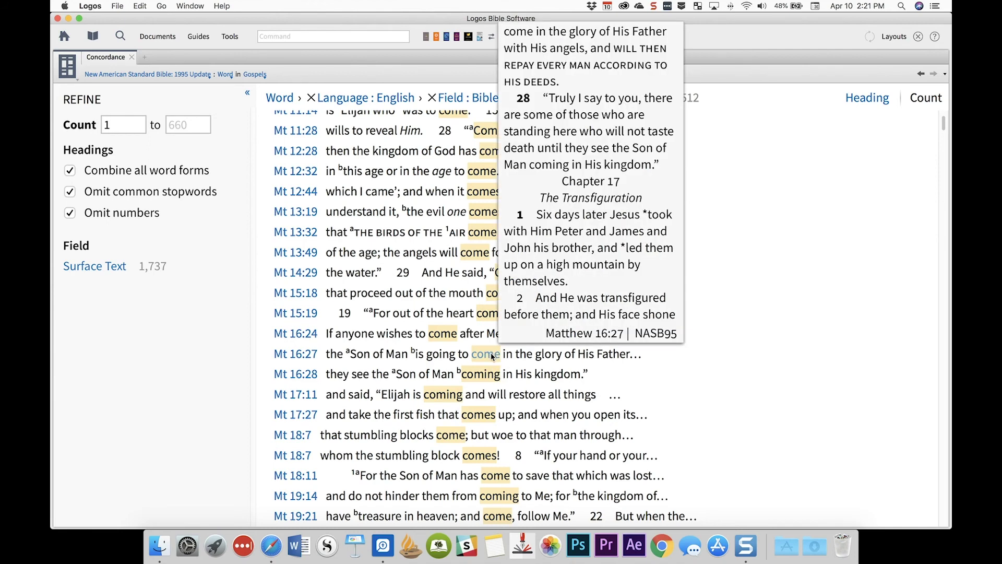
# Step: Expand the 'heaven' group to view its verses, then bring up the resource list to go back
pyautogui.scroll(-5, 358, 380)
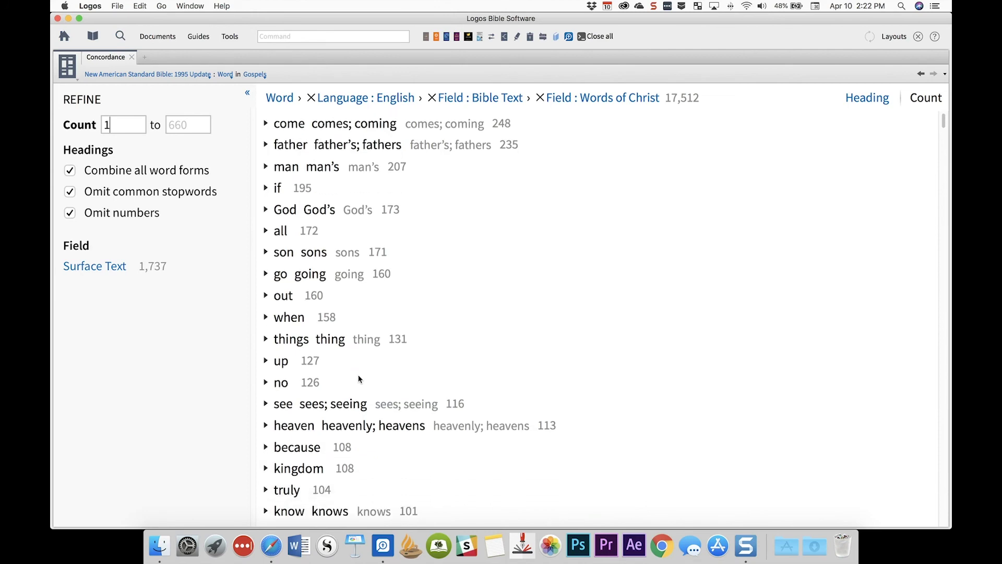
pyautogui.click(294, 255)
pyautogui.scroll(5, 324, 209)
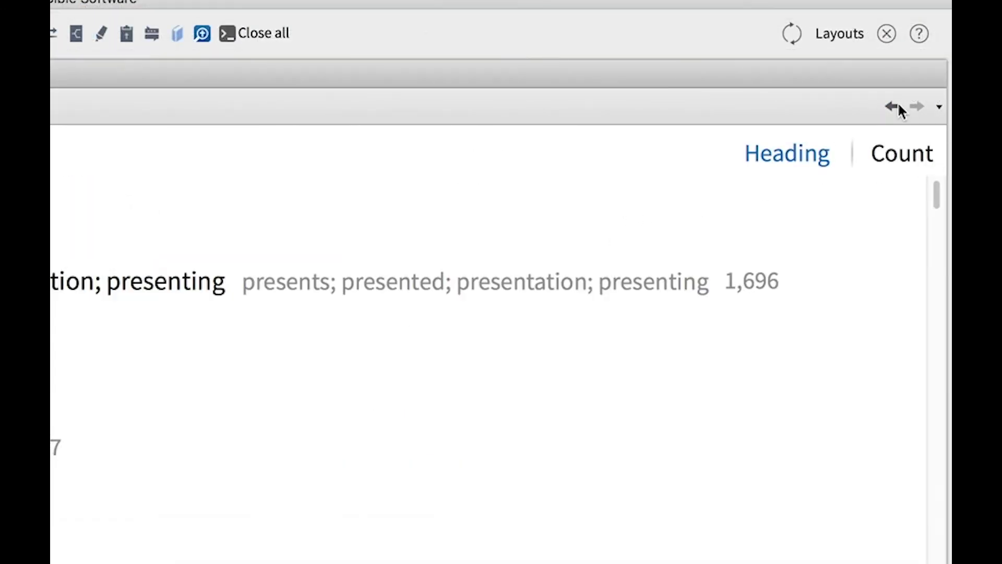
pyautogui.click(939, 108)
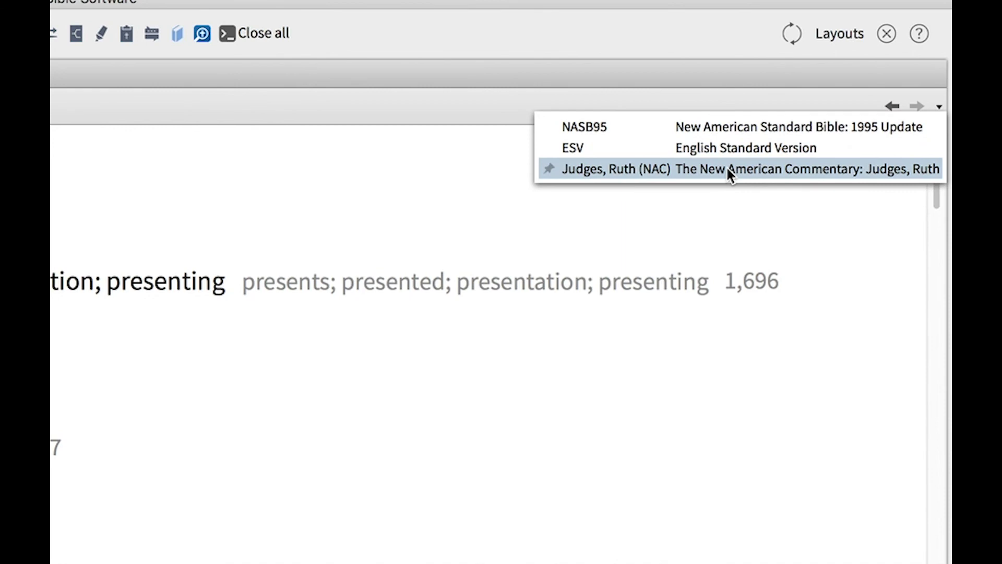
pyautogui.click(729, 168)
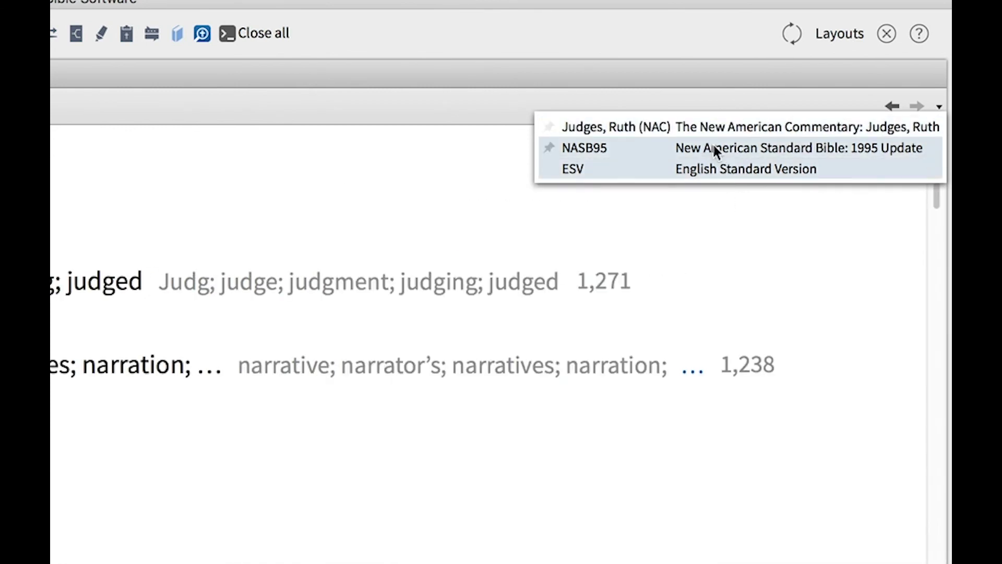
pyautogui.click(718, 148)
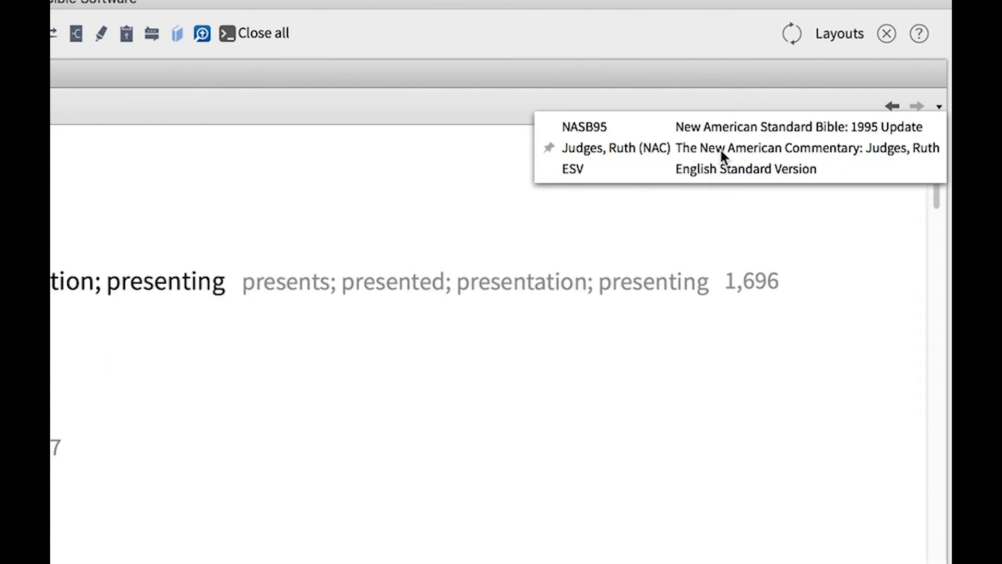